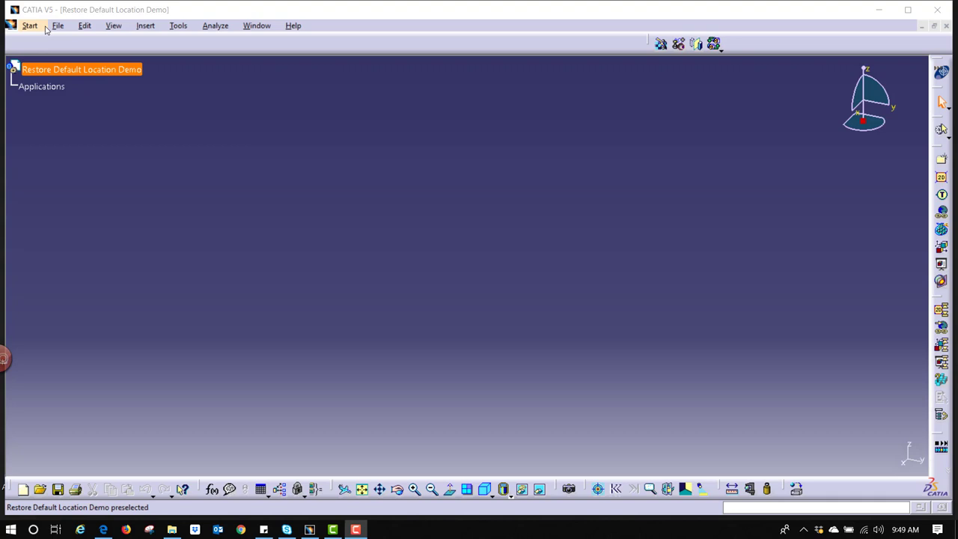
# - Start inserting an existing component into the product root and browse to the Hitch-Demos folder
pyautogui.rightClick(67, 73)
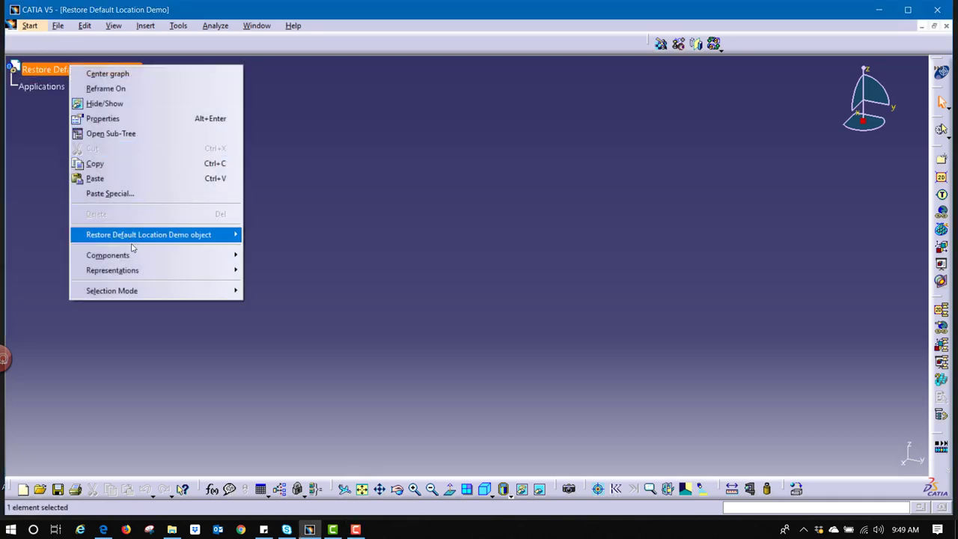
pyautogui.moveTo(135, 258)
pyautogui.click(321, 315)
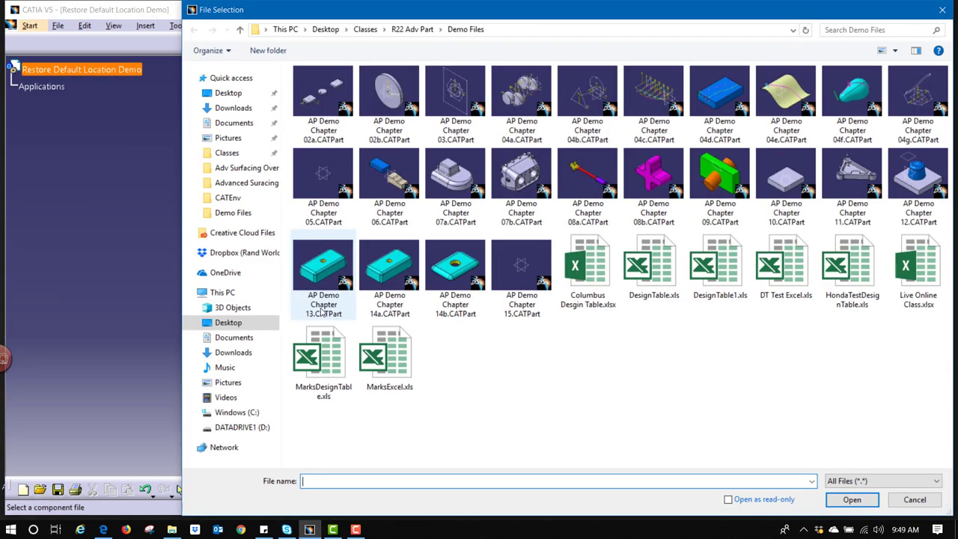
pyautogui.click(233, 155)
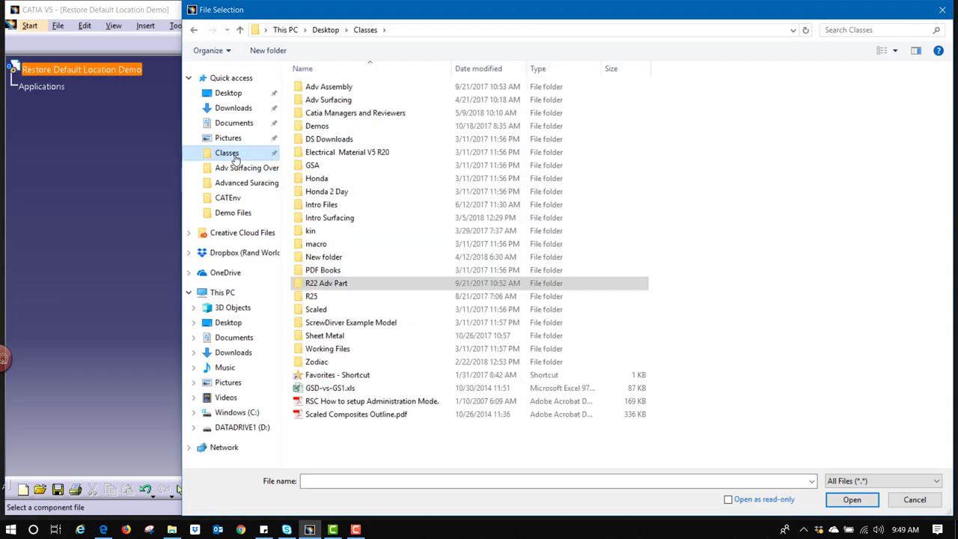
pyautogui.doubleClick(323, 206)
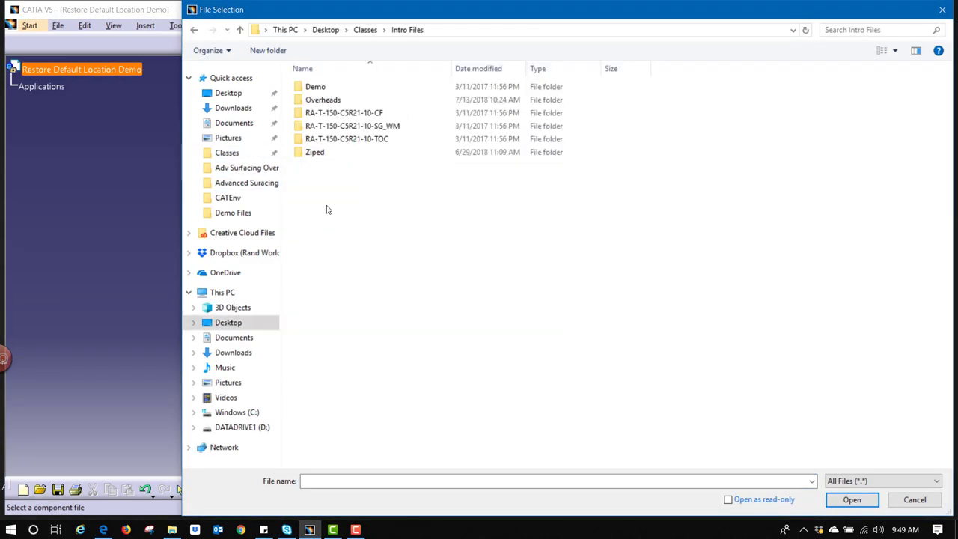
pyautogui.doubleClick(323, 87)
pyautogui.doubleClick(323, 87)
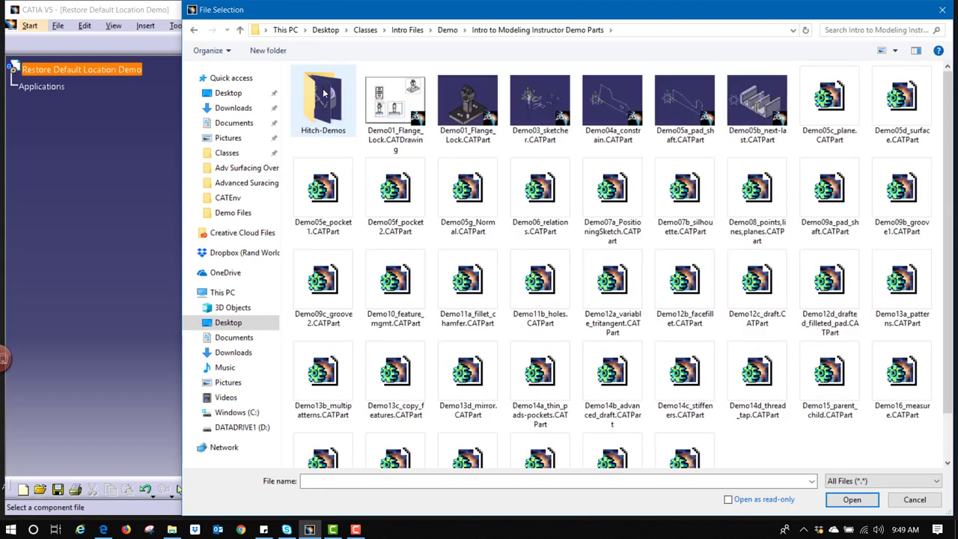
pyautogui.doubleClick(323, 96)
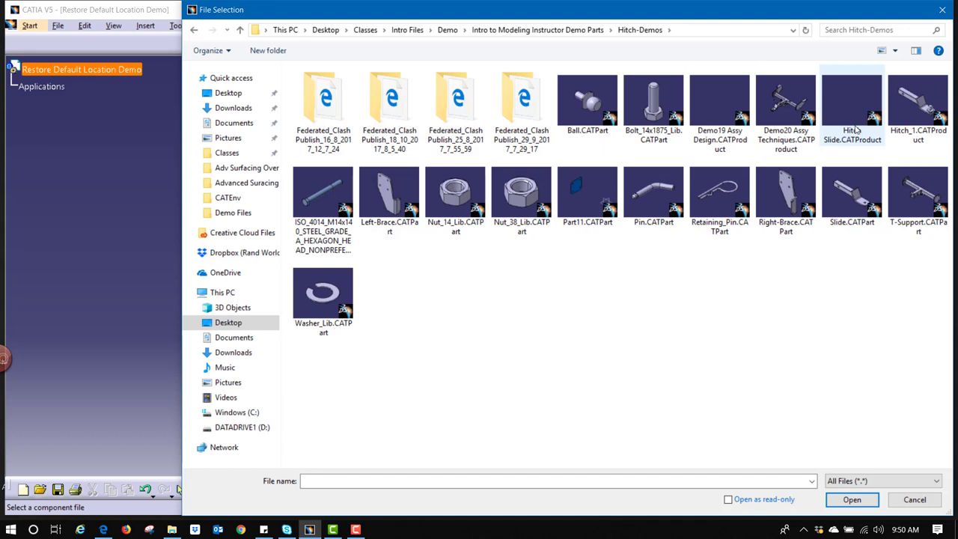
# - Select T-Support.CATPart and open it into the product
pyautogui.click(911, 193)
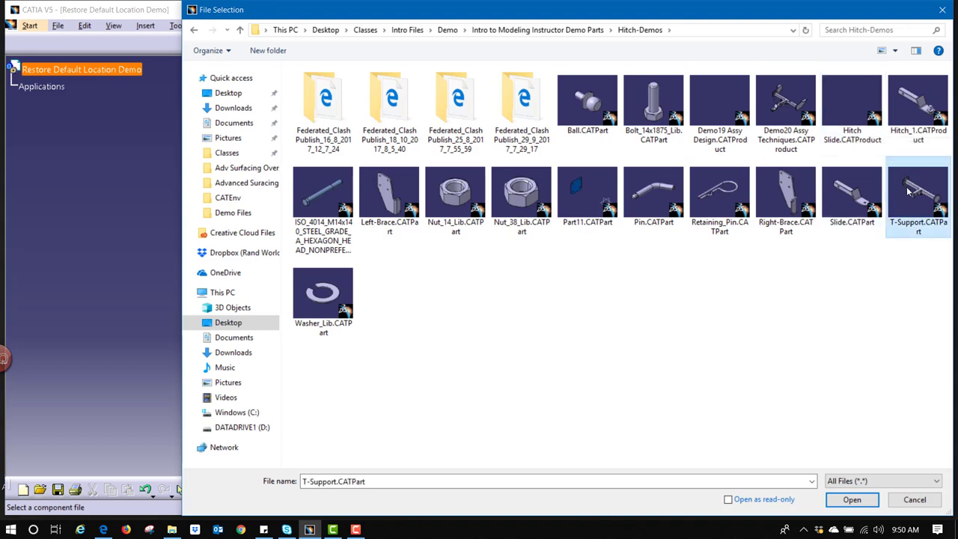
pyautogui.click(852, 500)
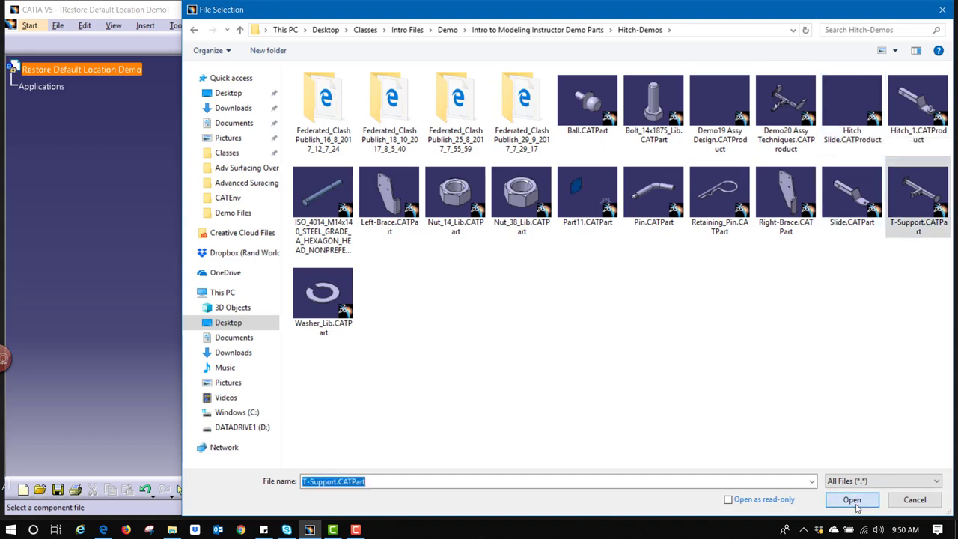
pyautogui.click(854, 500)
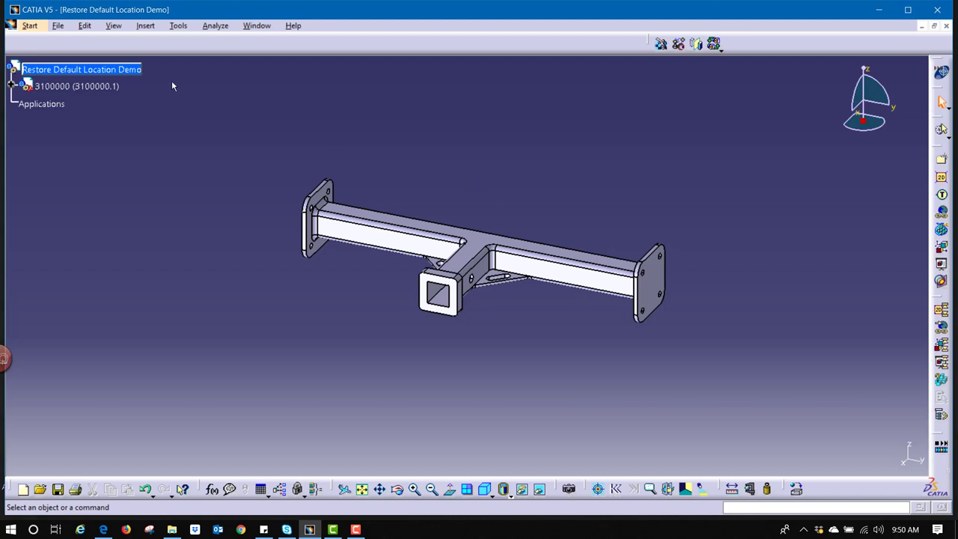
# - Switch to the Assembly Design workbench and apply Fix Component to the hitch part
pyautogui.click(942, 71)
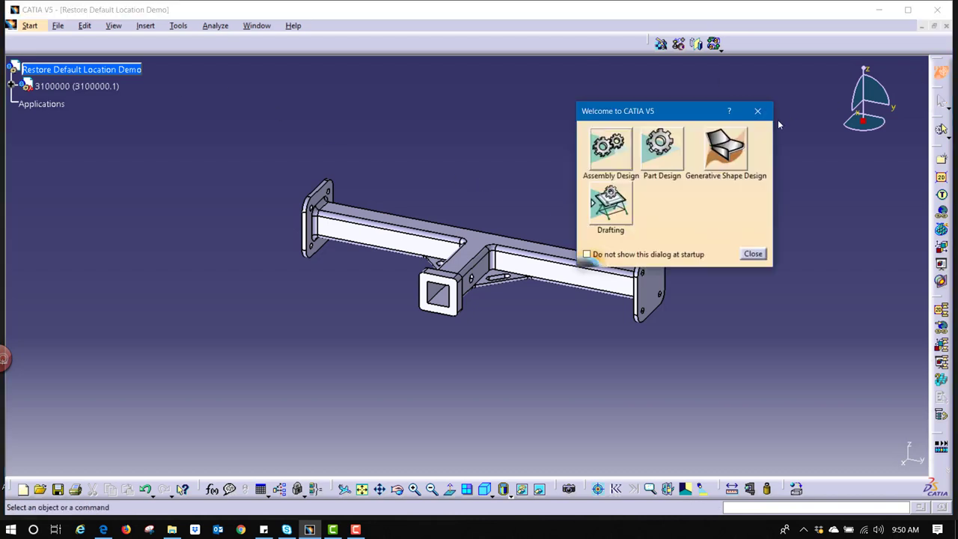
pyautogui.click(608, 153)
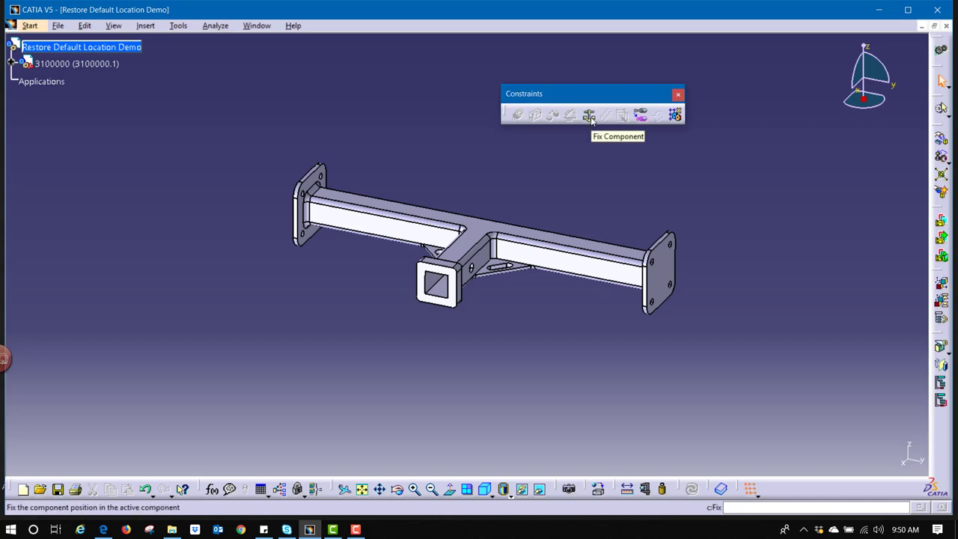
pyautogui.click(590, 116)
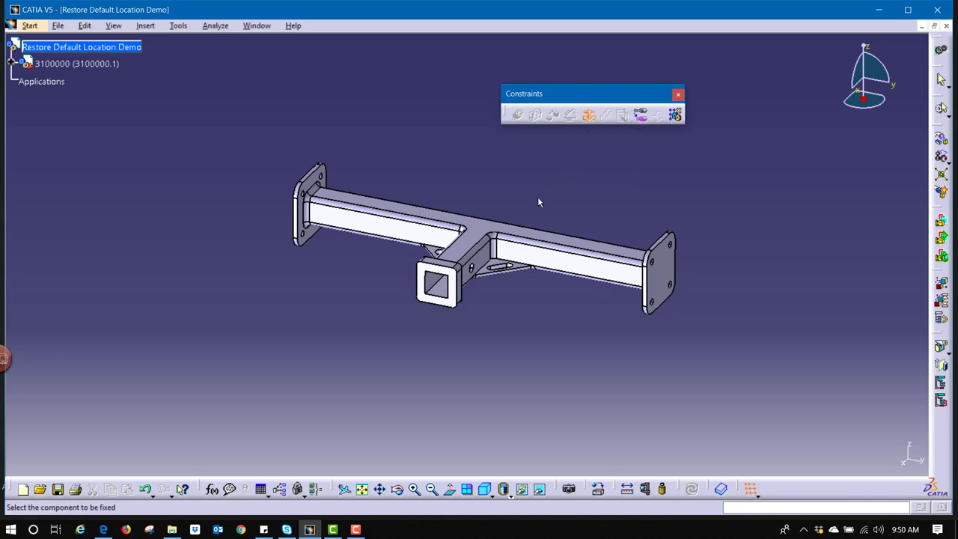
pyautogui.click(490, 235)
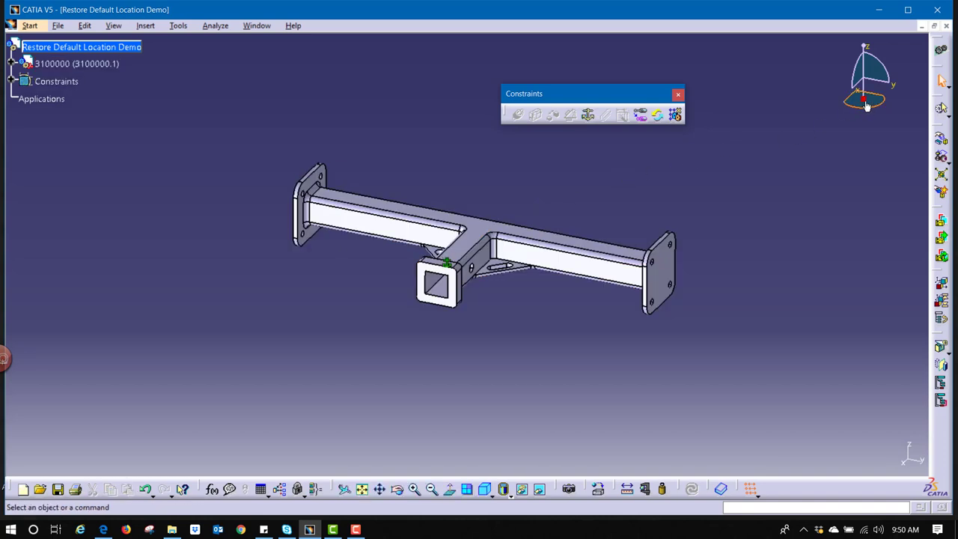
# - Rotate the fixed part about 137° with the compass, then Update All to snap it back
pyautogui.moveTo(866, 106); pyautogui.dragTo(479, 227)
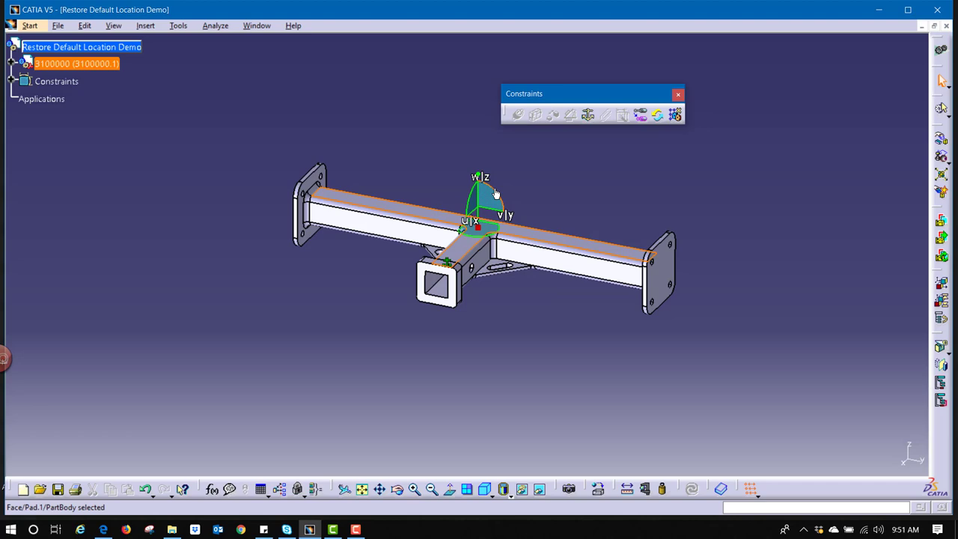
pyautogui.moveTo(496, 195); pyautogui.dragTo(490, 320)
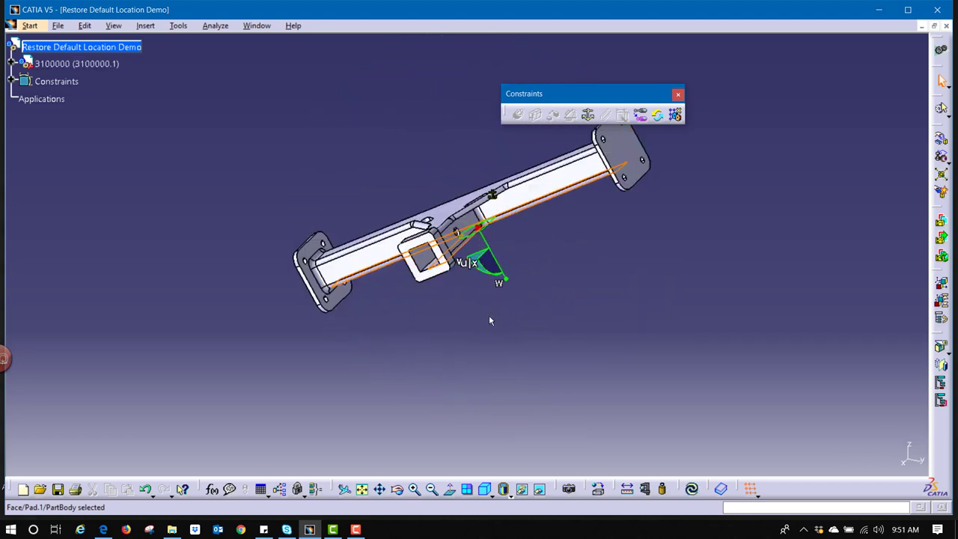
pyautogui.click(692, 489)
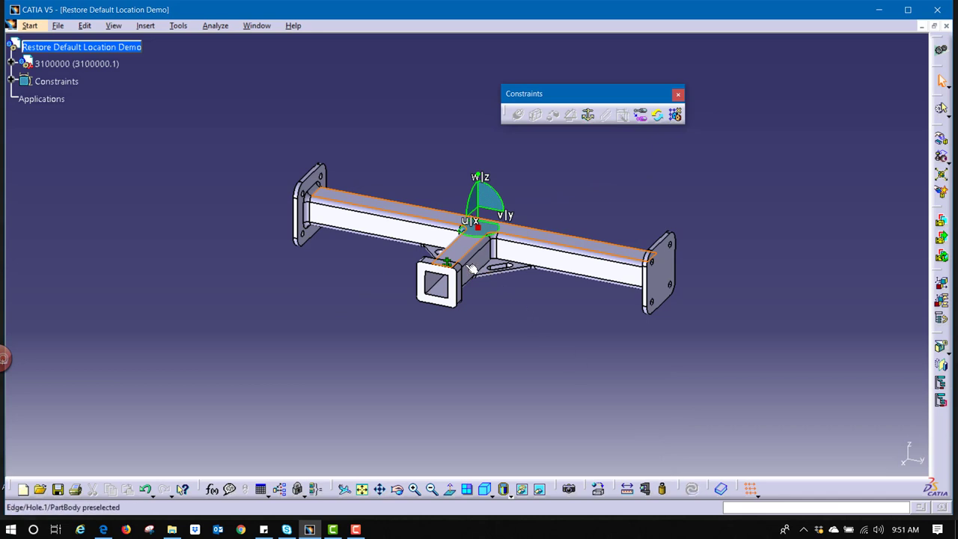
# - Delete the Fix.1 constraint and rotate the hitch part about 60° with the compass
pyautogui.click(450, 264)
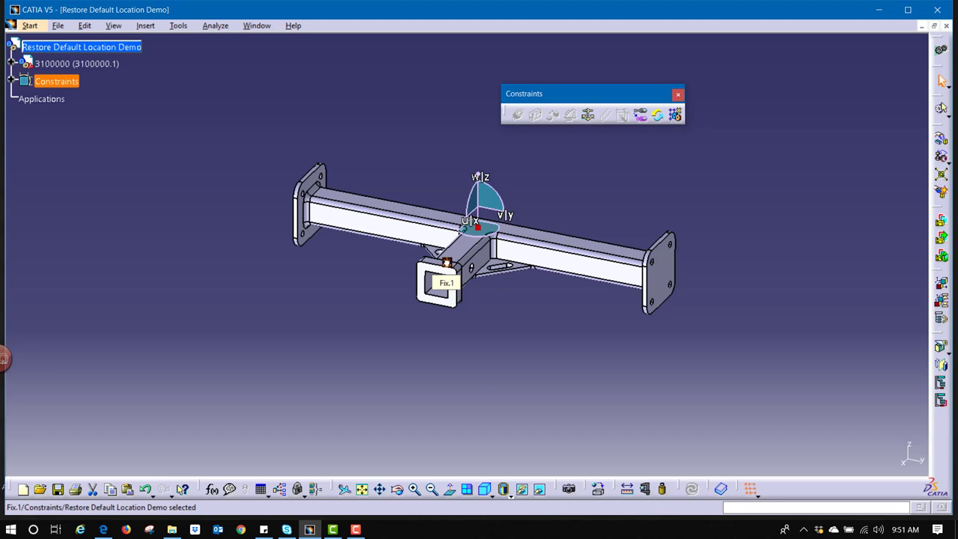
pyautogui.rightClick(447, 263)
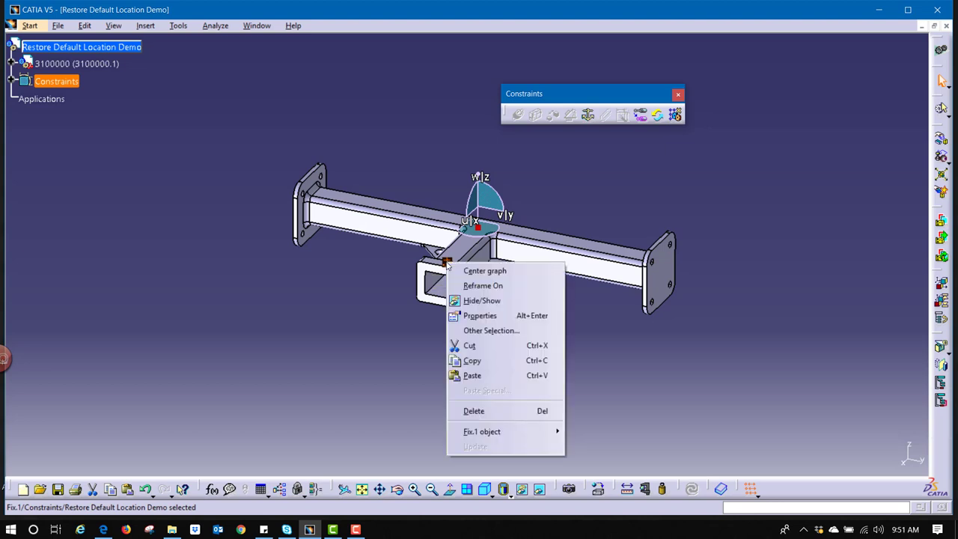
pyautogui.click(499, 412)
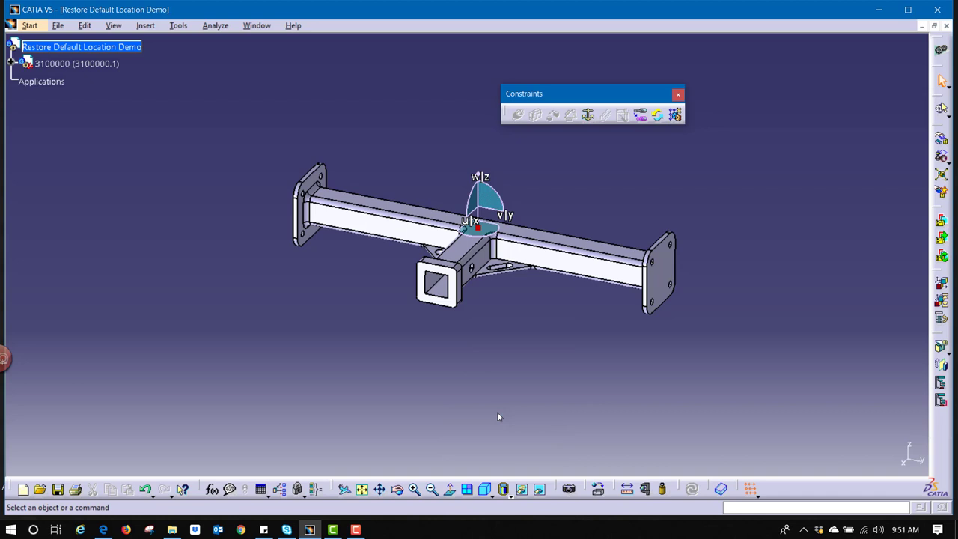
pyautogui.click(520, 254)
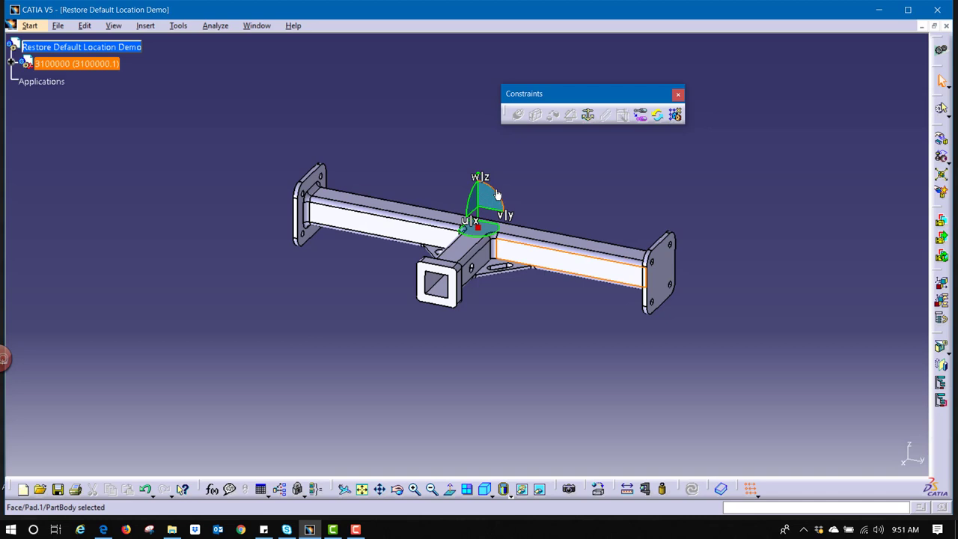
pyautogui.moveTo(498, 195); pyautogui.dragTo(475, 174)
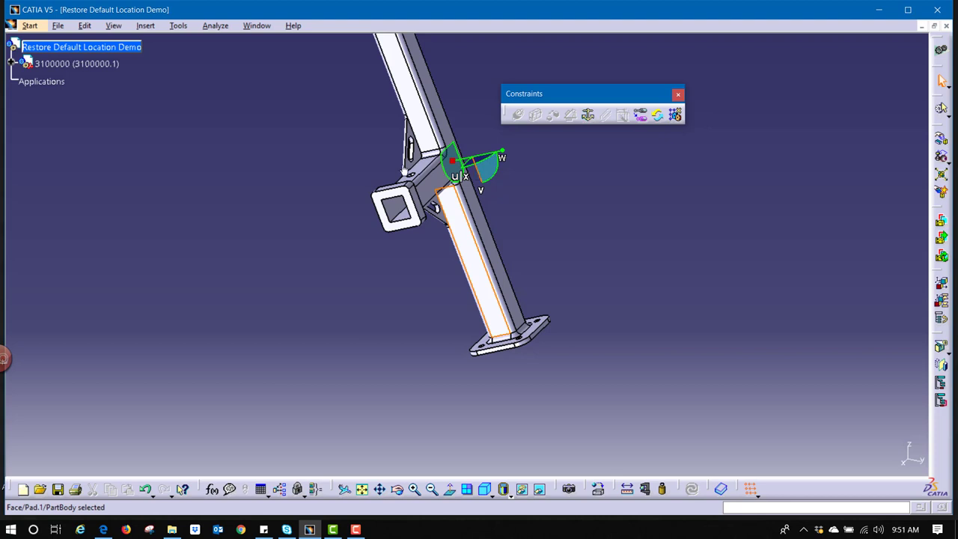
# - Switch to the DMU Navigator workbench, clear the selection, and apply Reset Position
pyautogui.click(36, 28)
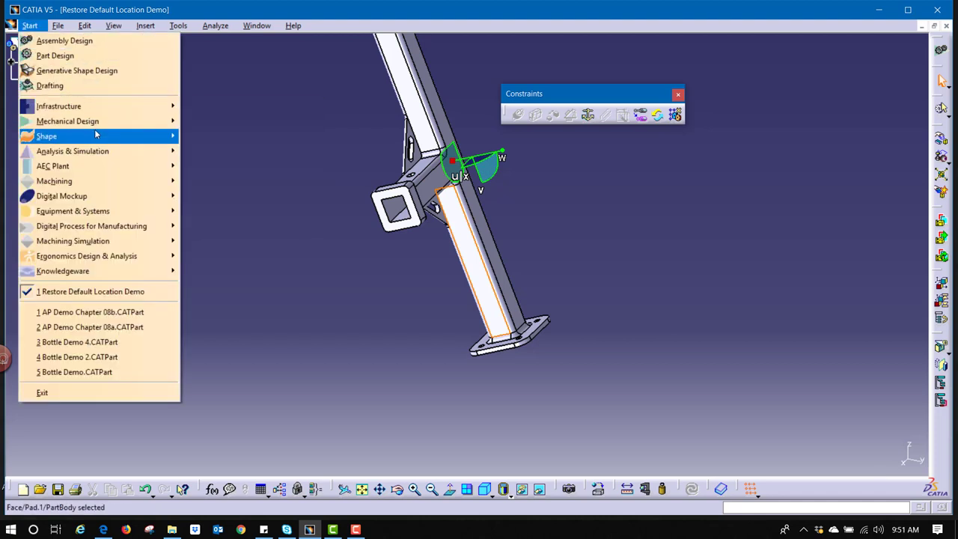
pyautogui.moveTo(112, 199)
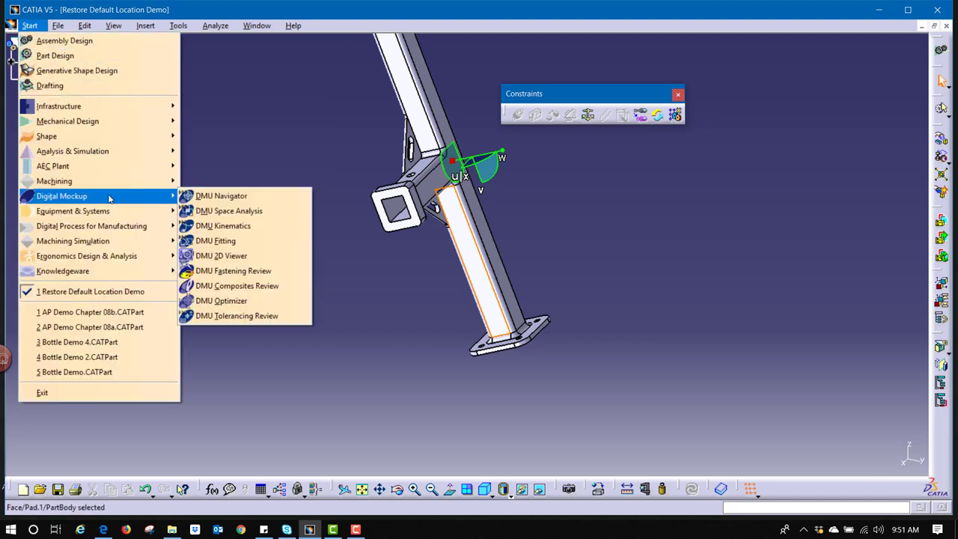
pyautogui.click(225, 199)
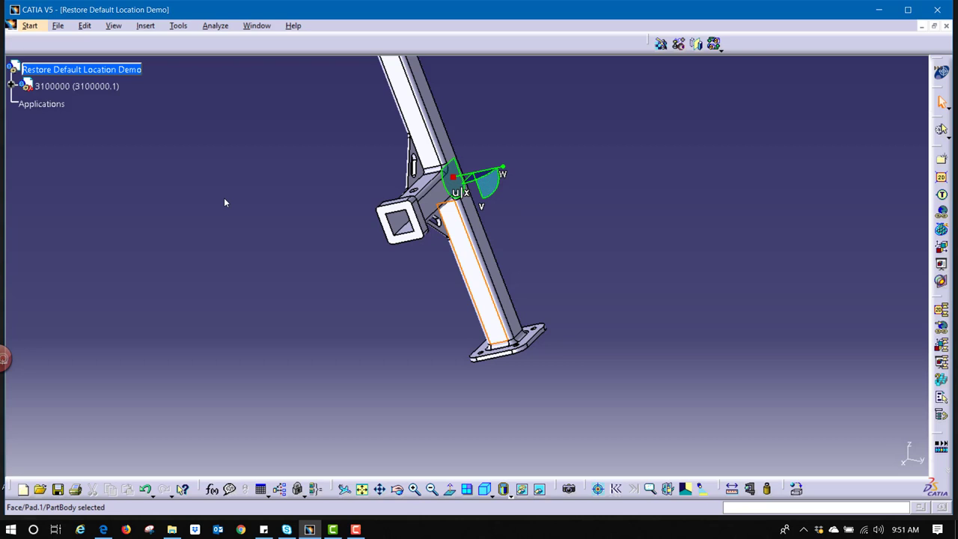
pyautogui.click(538, 198)
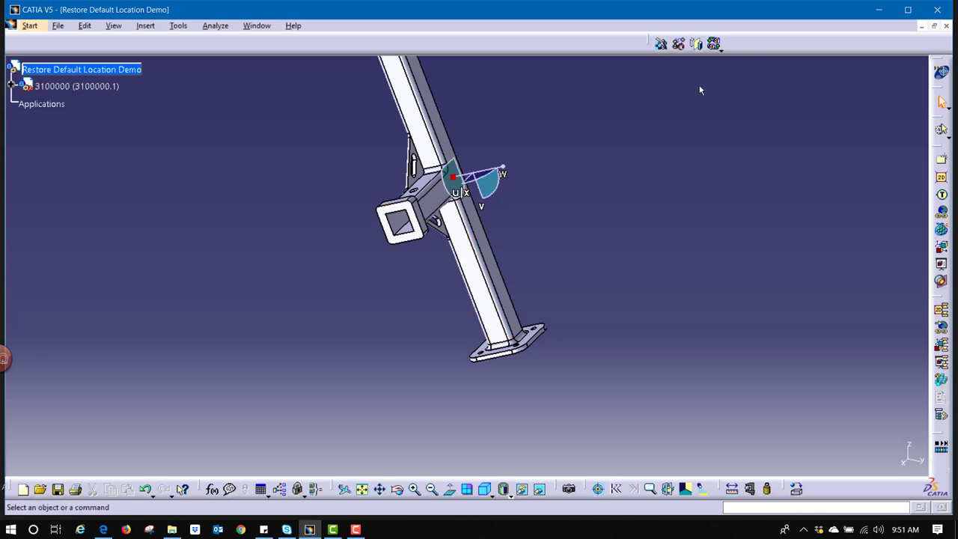
pyautogui.click(716, 45)
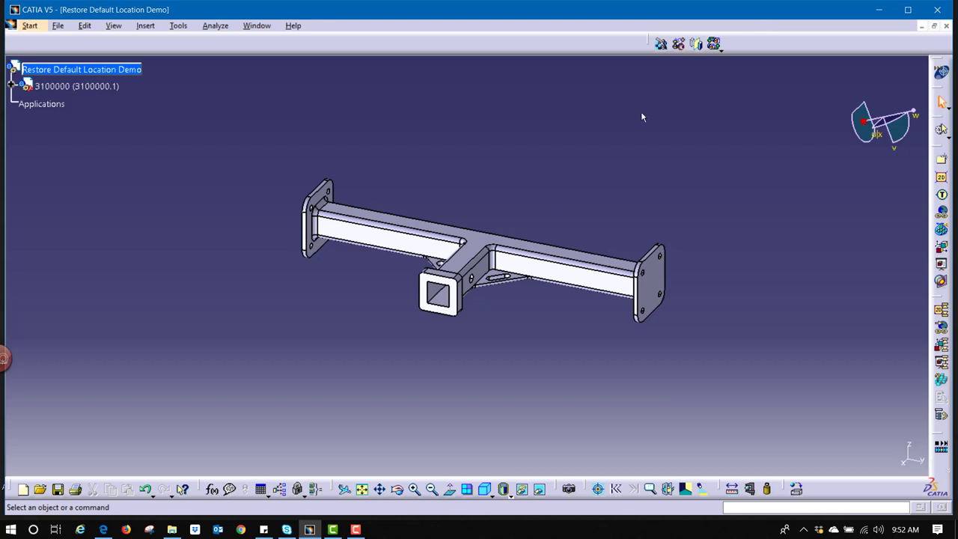
# - Return to the Assembly Design workbench and attach the compass to the part's top face
pyautogui.click(34, 29)
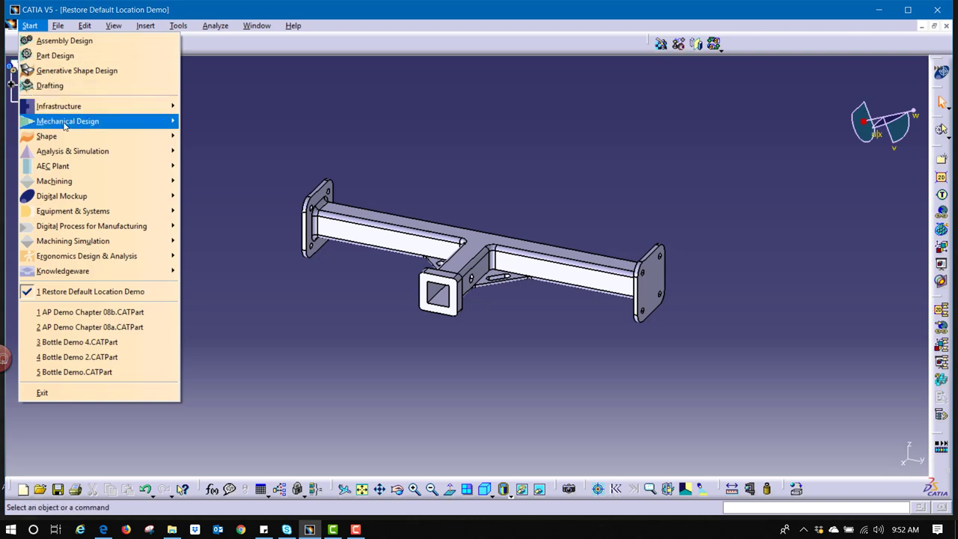
pyautogui.moveTo(158, 125)
pyautogui.click(218, 139)
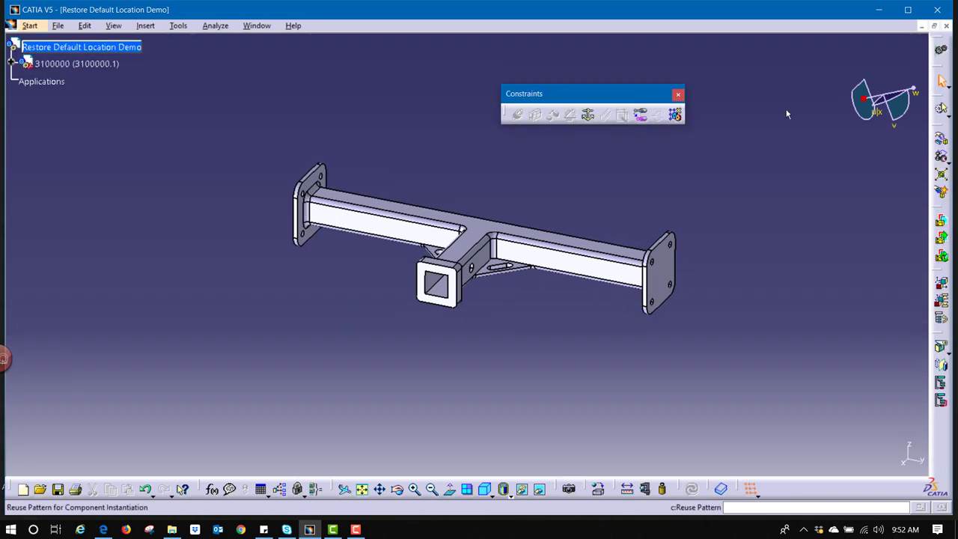
pyautogui.moveTo(862, 98); pyautogui.dragTo(477, 225)
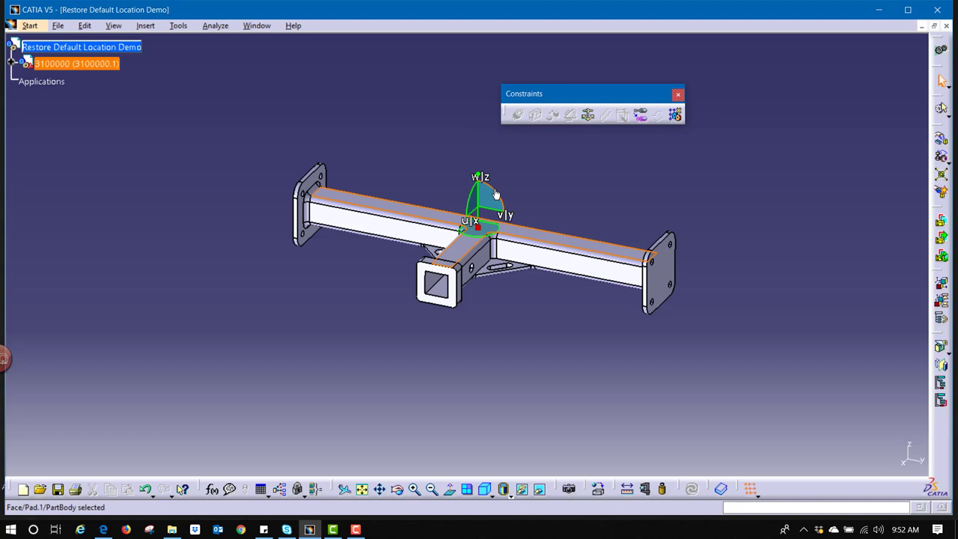
# - Rotate the part about 90° to stand upright, deselect it, and move the compass back off the part
pyautogui.moveTo(495, 194); pyautogui.dragTo(612, 210)
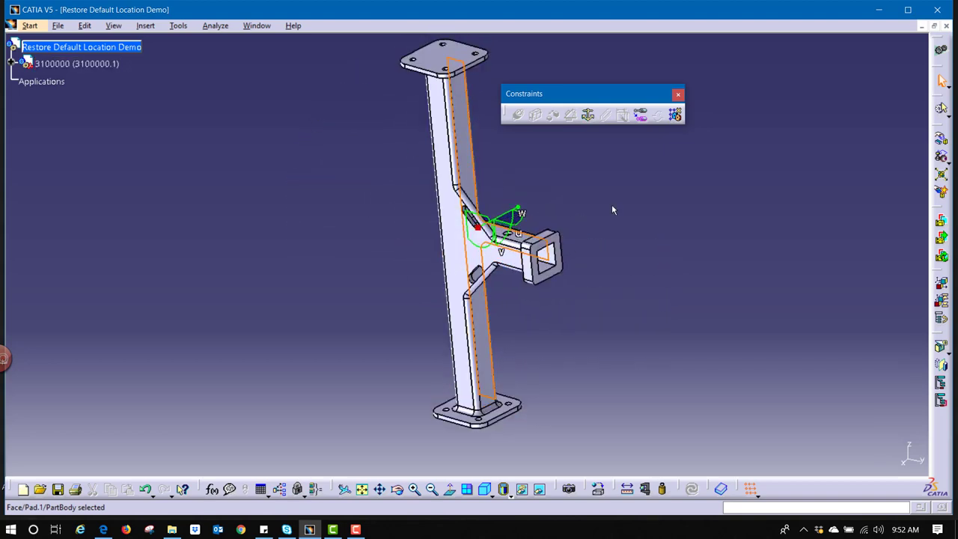
pyautogui.click(612, 209)
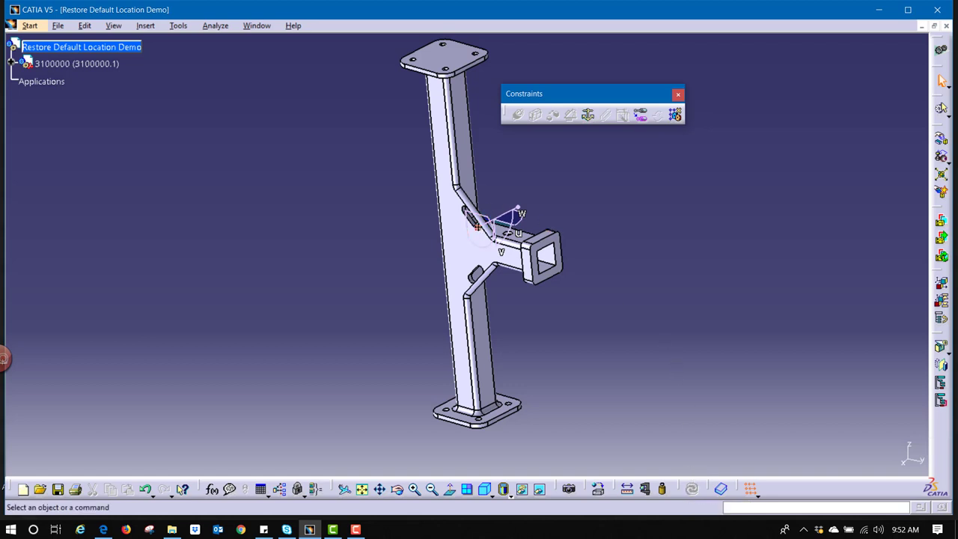
pyautogui.moveTo(480, 232); pyautogui.dragTo(605, 217)
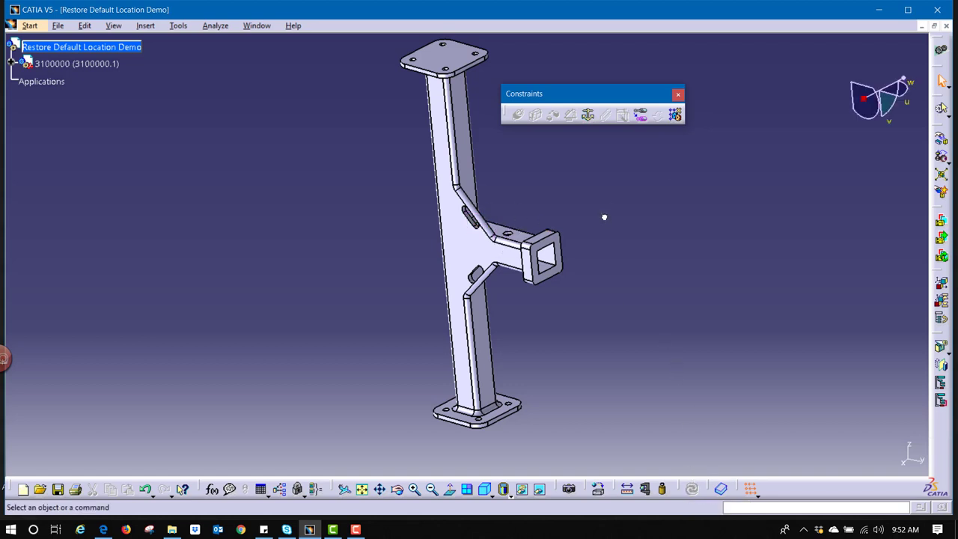
# - Enable Snap Automatically to Selected Object on the compass and confirm it is checked
pyautogui.rightClick(863, 107)
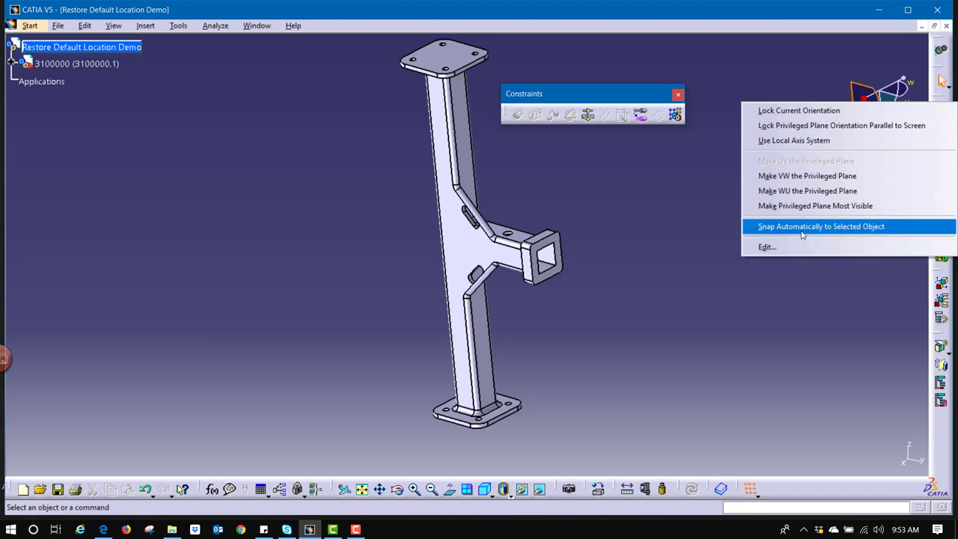
pyautogui.click(878, 227)
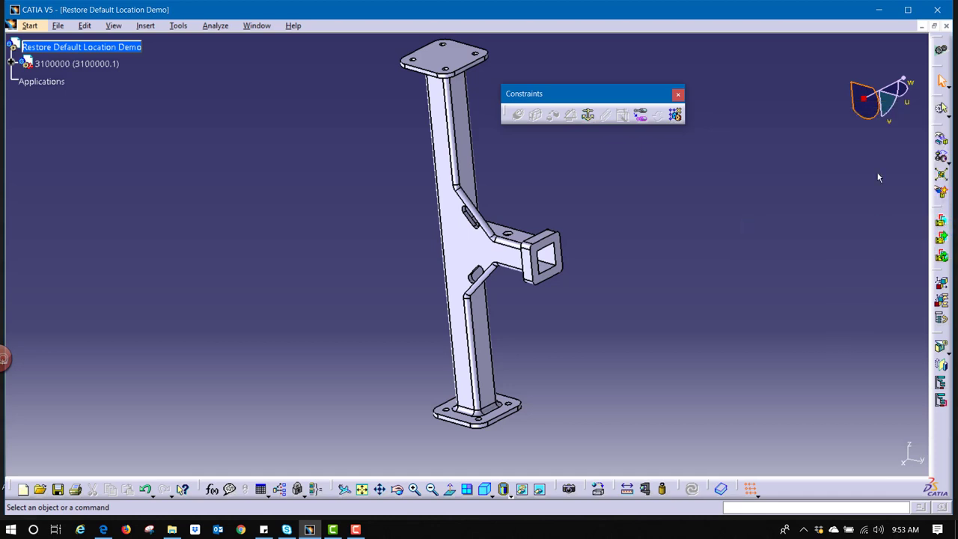
pyautogui.rightClick(860, 96)
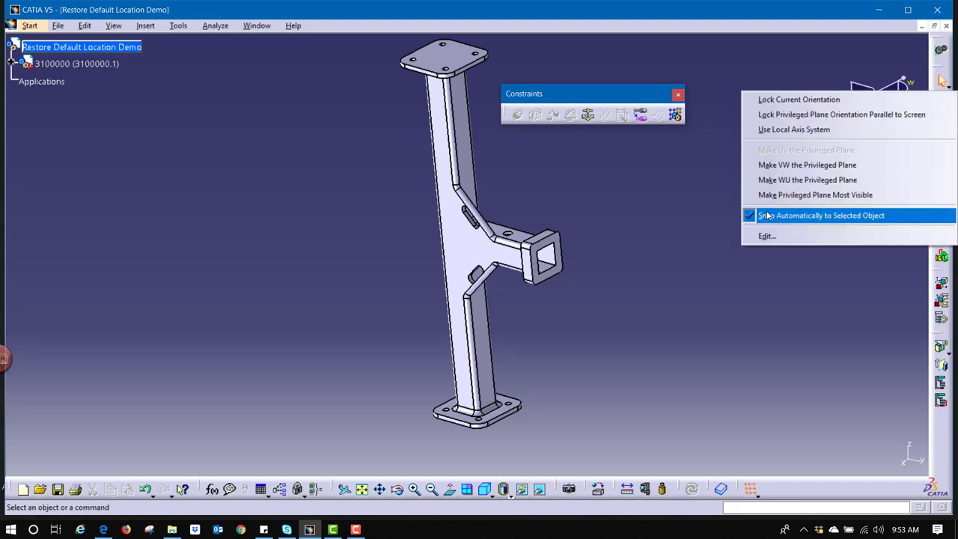
pyautogui.click(716, 237)
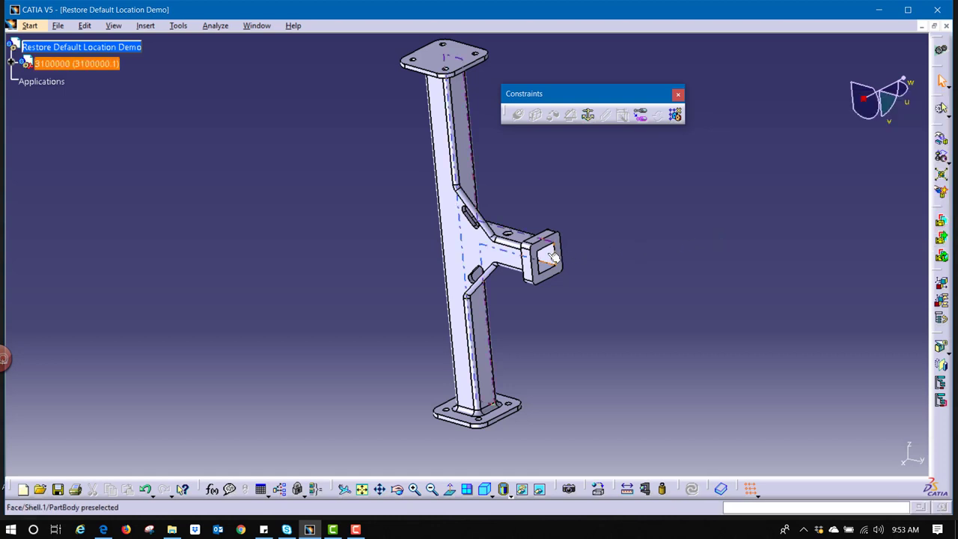
# - Snap the compass onto a part face, detach it, then select the top flange face
pyautogui.click(467, 255)
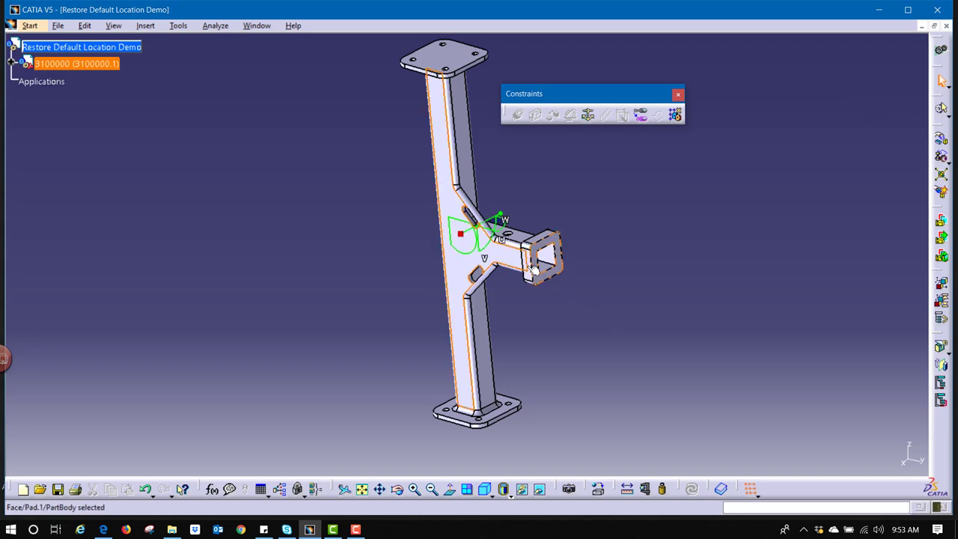
pyautogui.moveTo(460, 232); pyautogui.dragTo(758, 280)
pyautogui.click(756, 279)
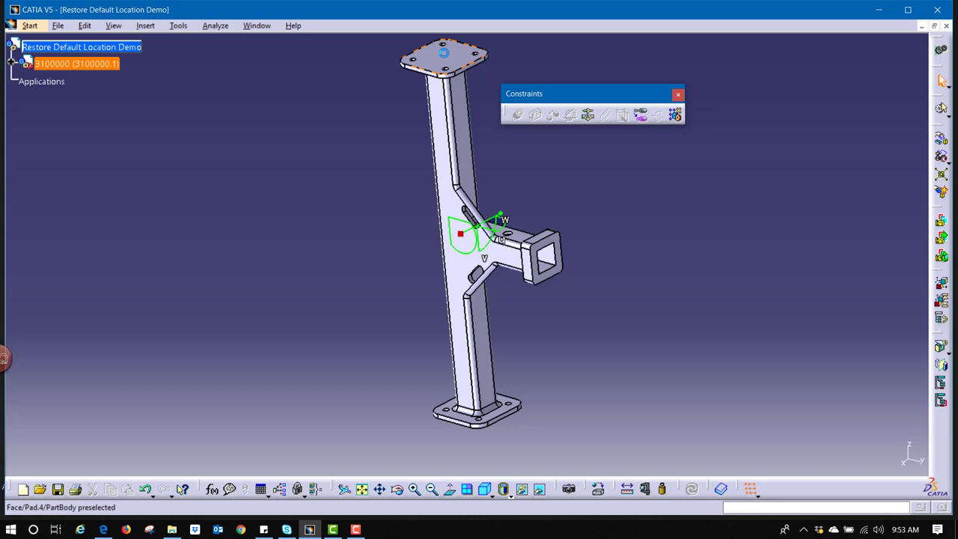
pyautogui.click(443, 52)
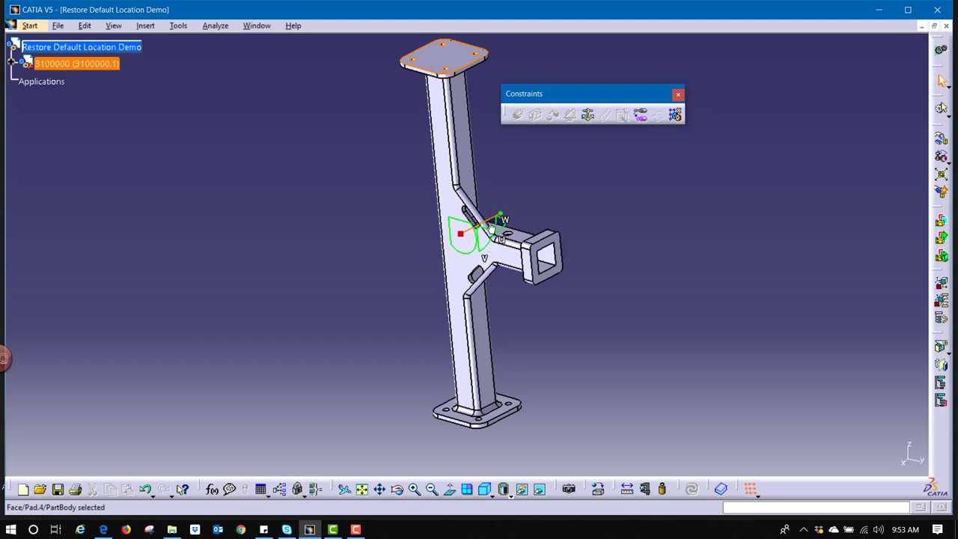
# - Open the compass manipulation parameters and set the X, Y and Z position fields to 0
pyautogui.doubleClick(490, 227)
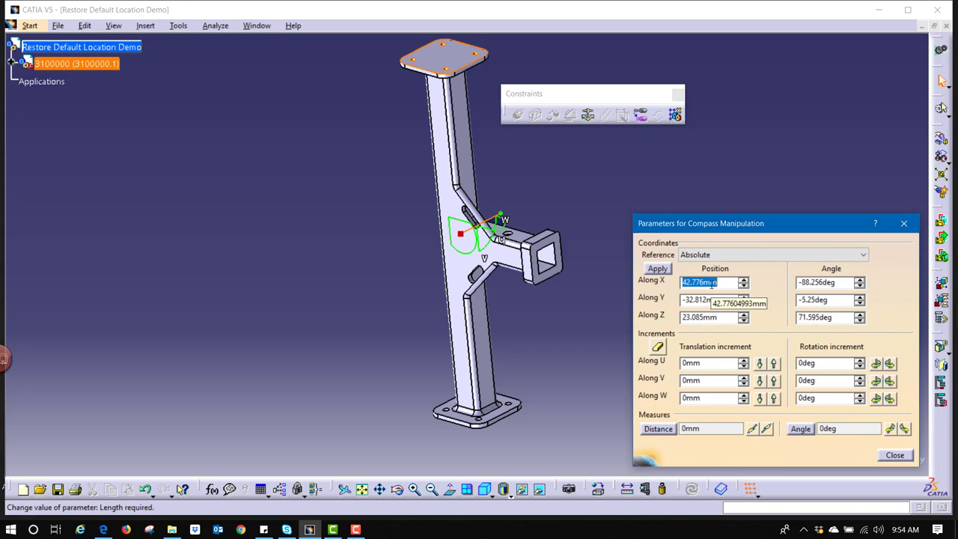
pyautogui.write('0')
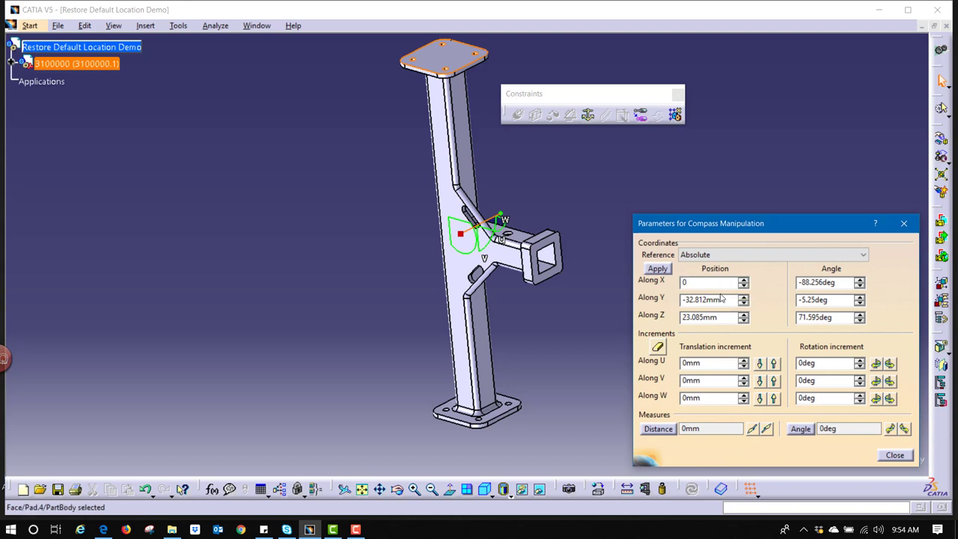
pyautogui.doubleClick(721, 299)
pyautogui.write('0')
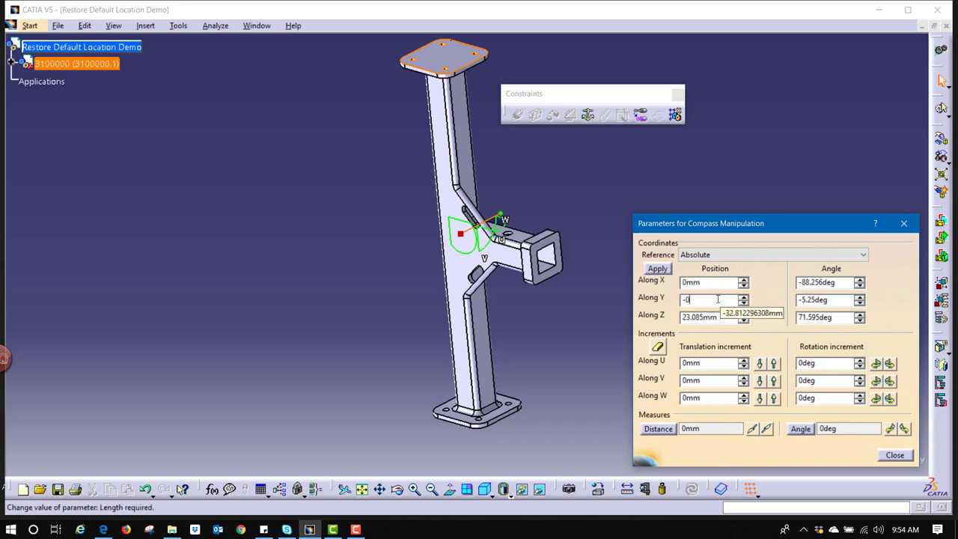
pyautogui.press('Tab')
pyautogui.write('0')
pyautogui.press('Tab')
pyautogui.write('0')
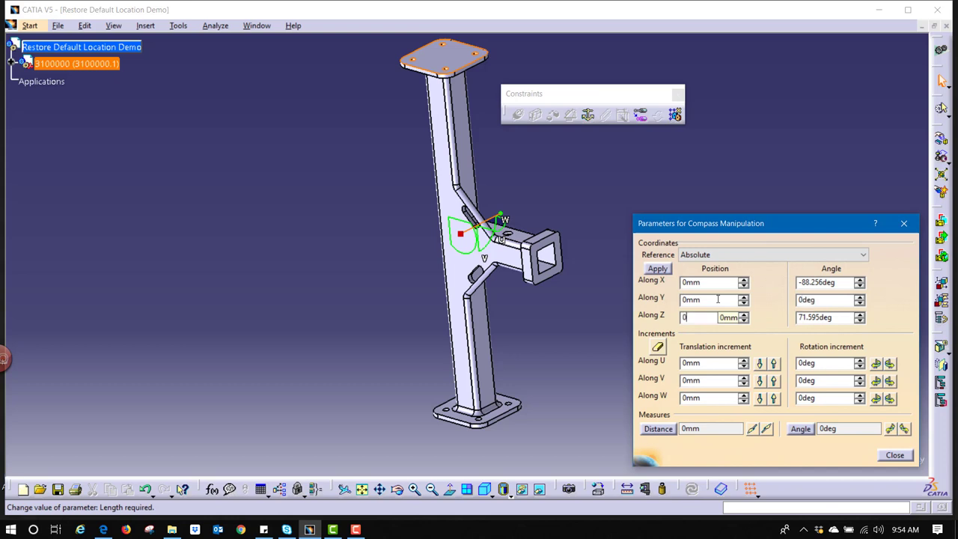
pyautogui.press('Tab')
pyautogui.write('0')
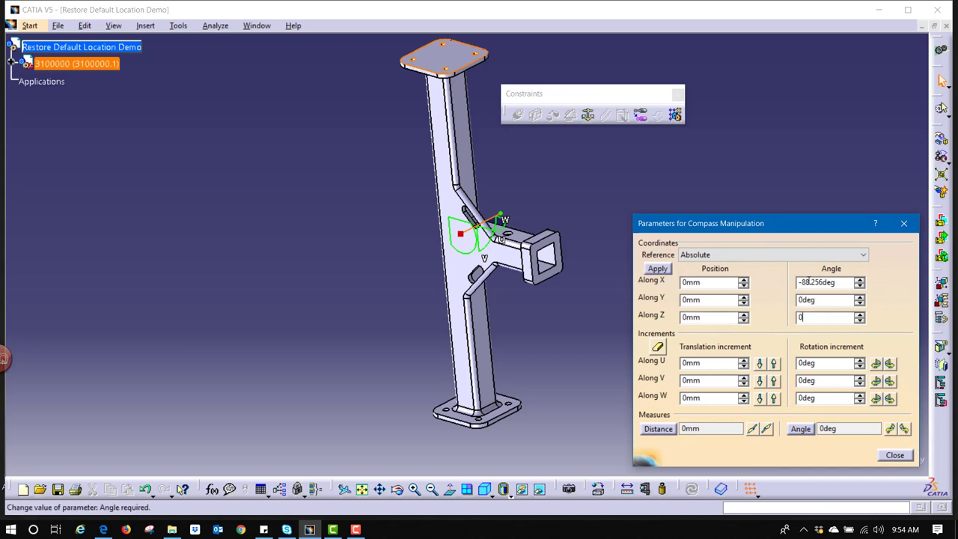
# - Set the X angle to 0deg and apply the zeroed values to the part
pyautogui.doubleClick(818, 282)
pyautogui.write('0')
pyautogui.press('Tab')
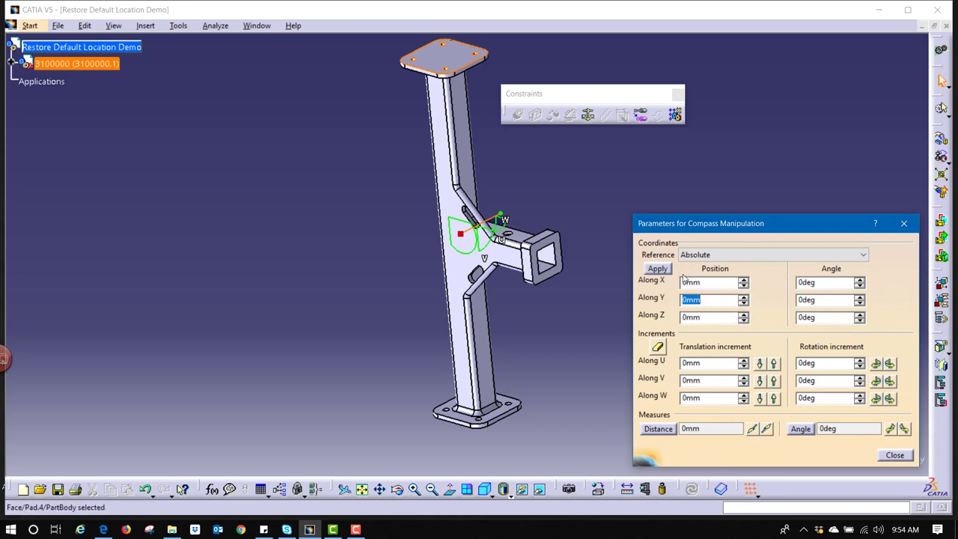
pyautogui.click(656, 271)
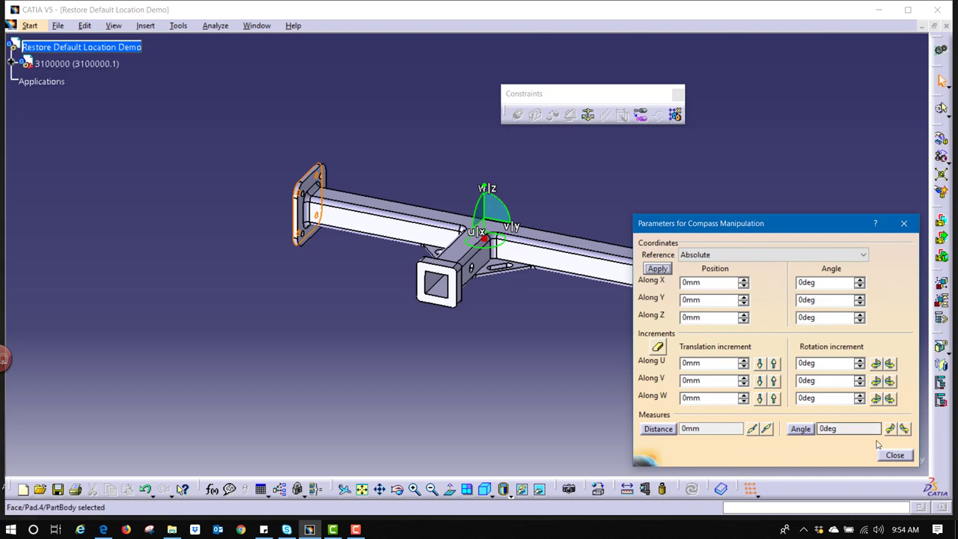
# - Close the compass parameters and view the part in Front View, then Right View
pyautogui.click(895, 455)
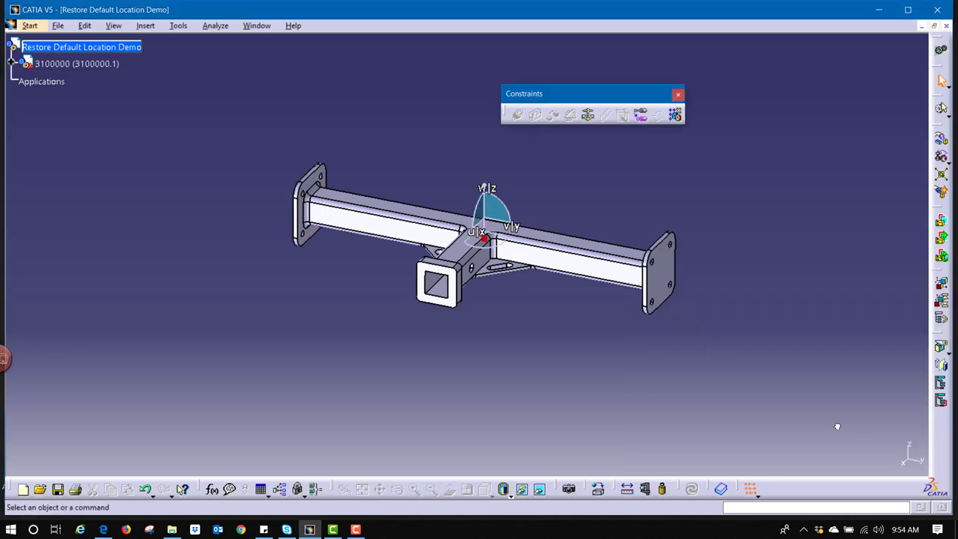
pyautogui.click(503, 489)
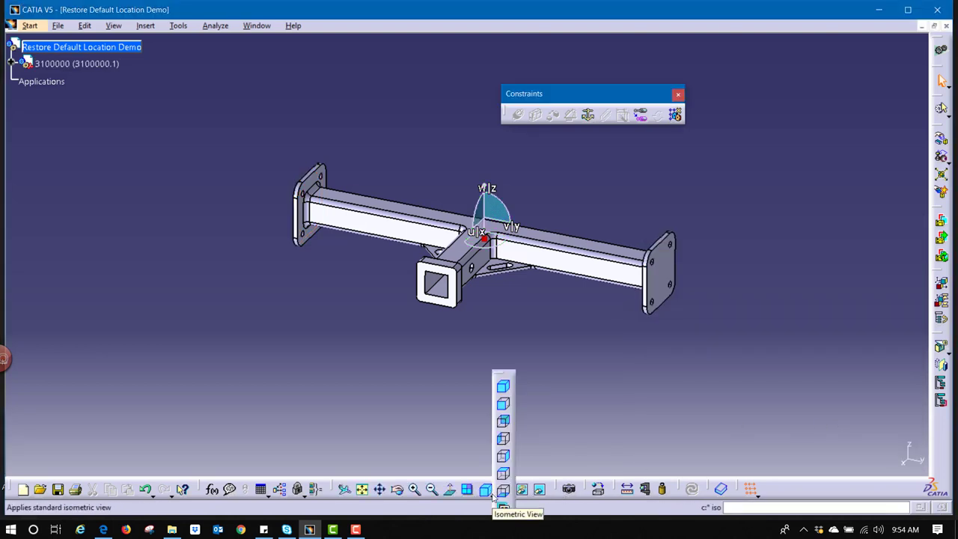
pyautogui.click(501, 411)
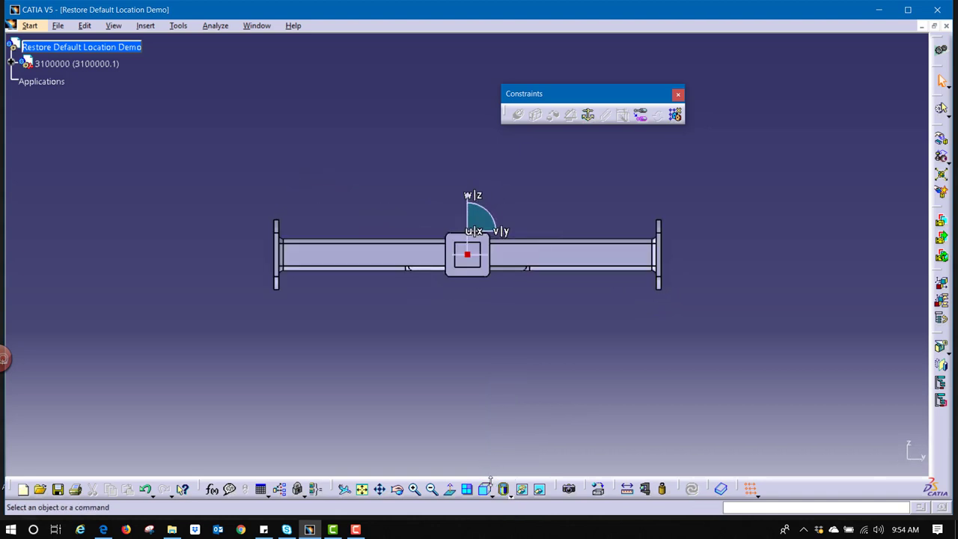
pyautogui.click(503, 489)
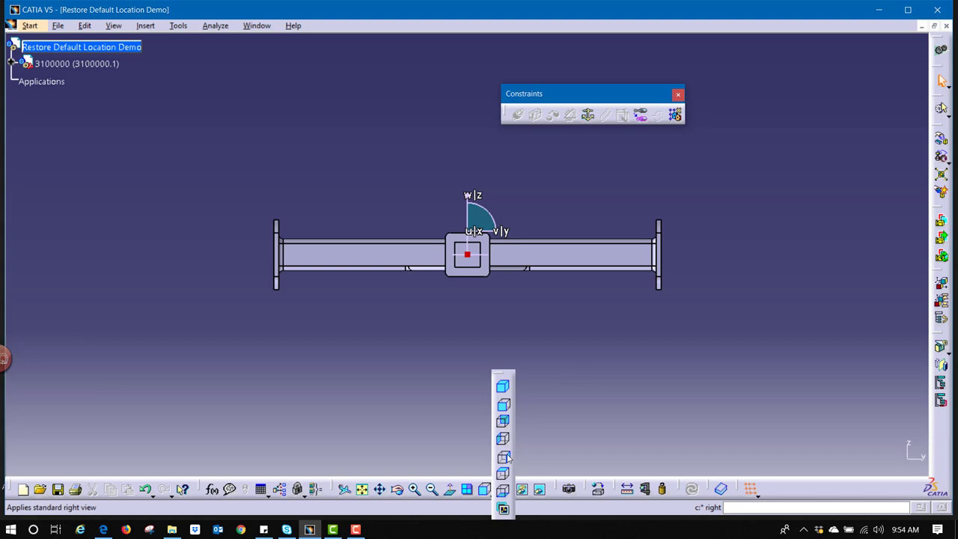
pyautogui.click(504, 457)
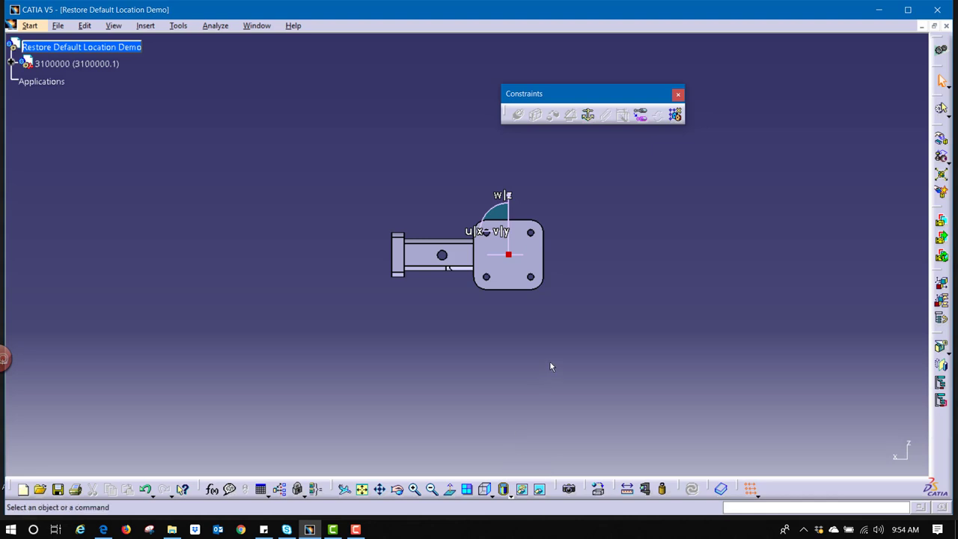
# - Apply a Fix constraint to the hitch part, switch to isometric view, and park the compass back in its corner
pyautogui.click(589, 114)
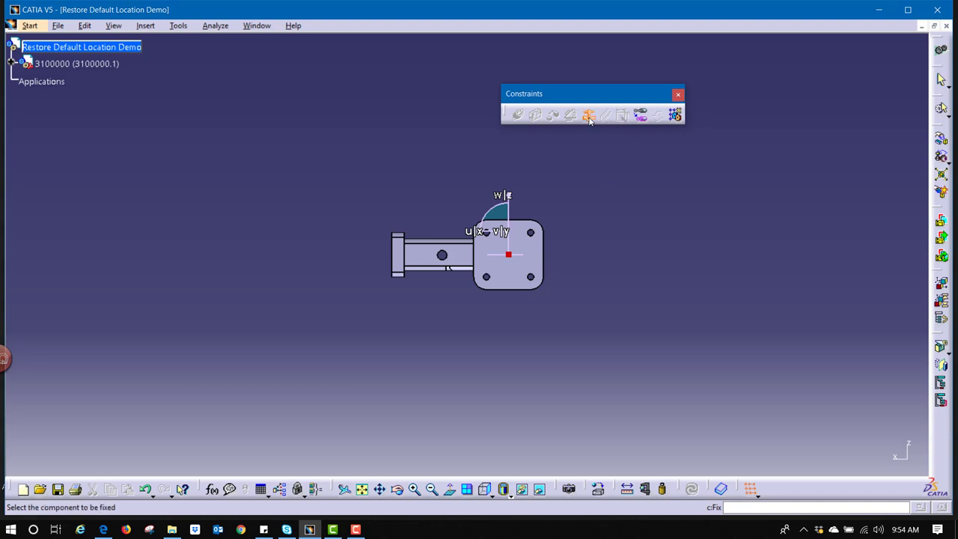
pyautogui.click(545, 247)
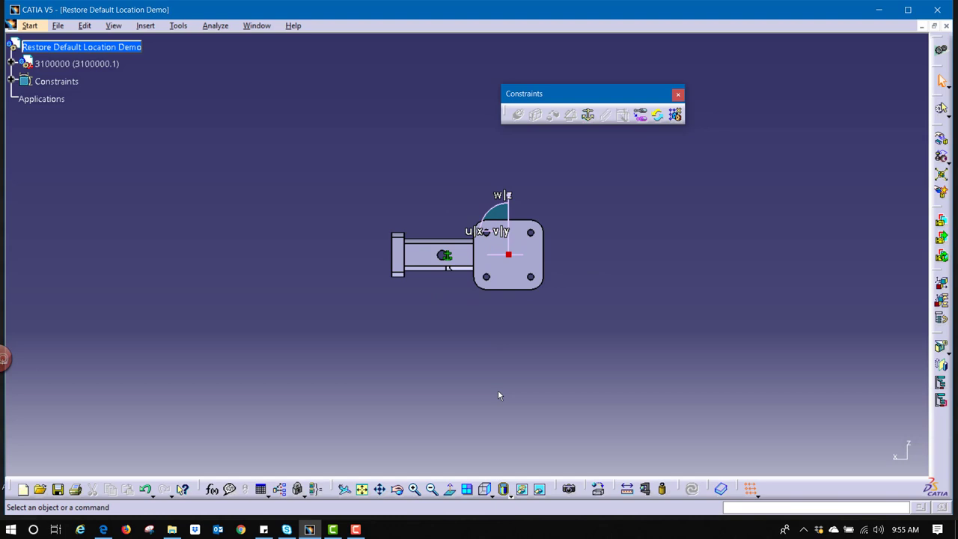
pyautogui.click(488, 495)
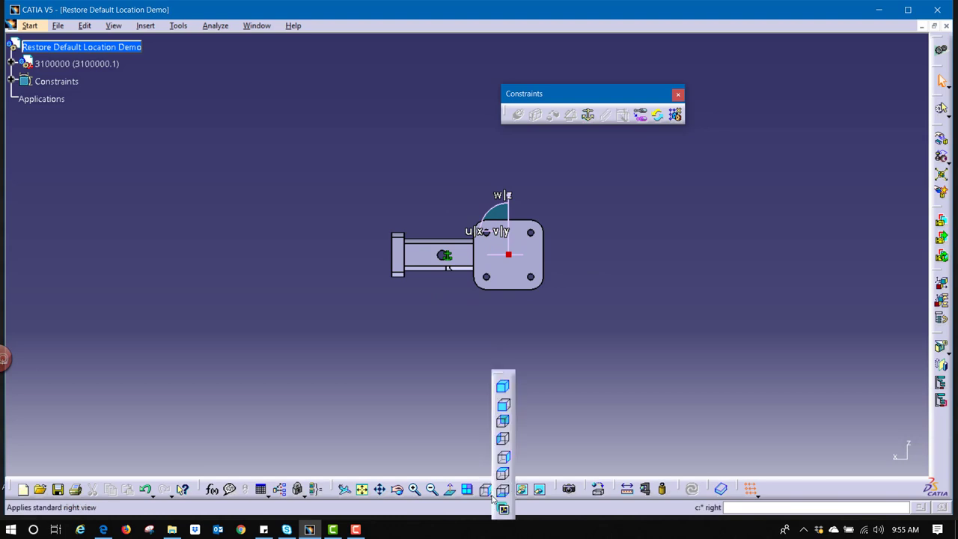
pyautogui.click(502, 387)
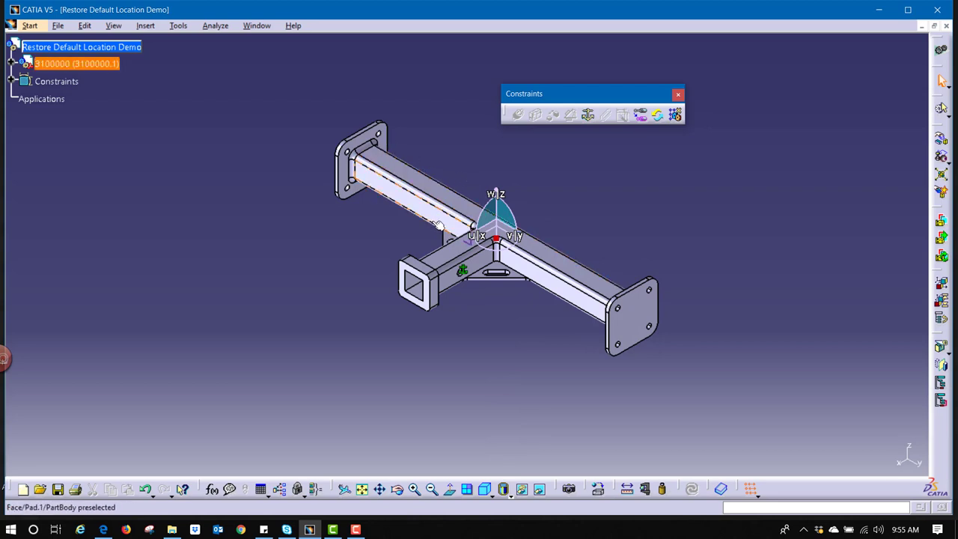
pyautogui.moveTo(499, 243); pyautogui.dragTo(776, 285)
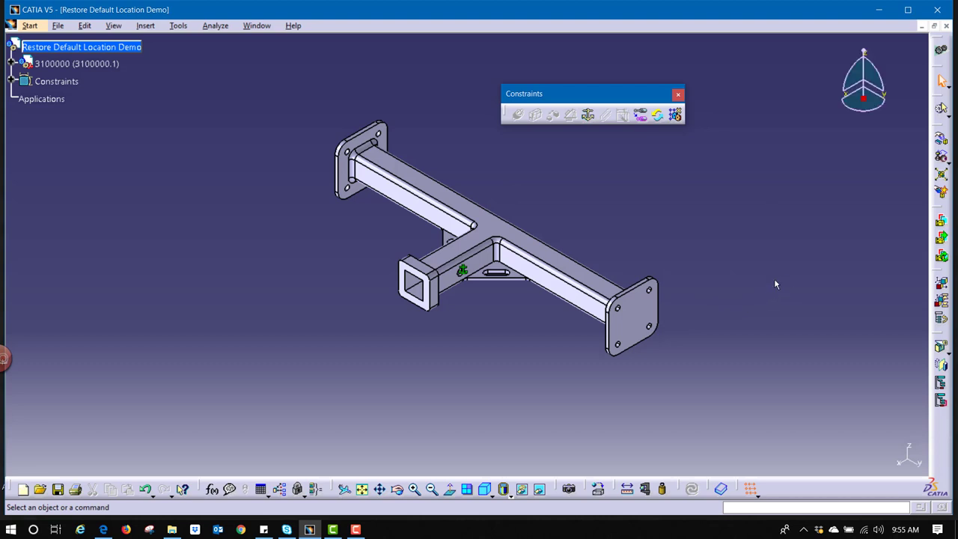